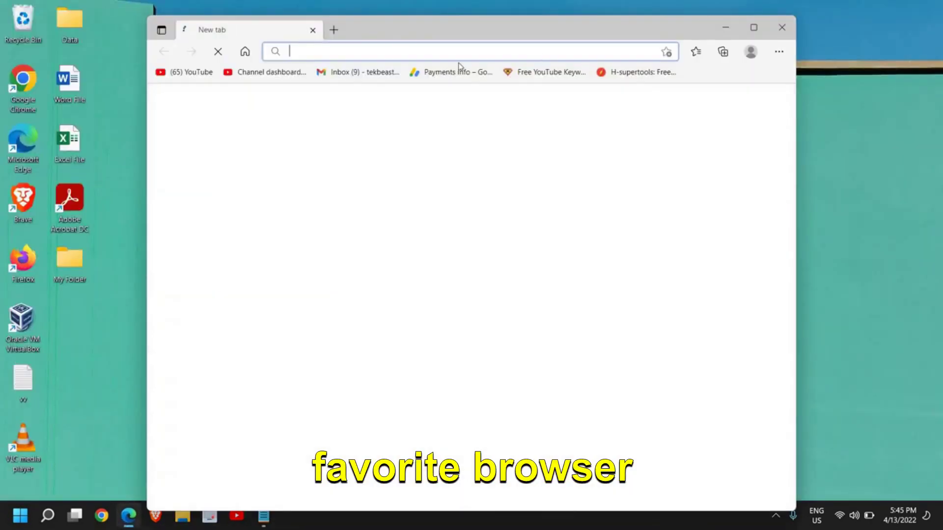
- Search Google for 'windows 11 download' in a maximized Edge window and open Microsoft's result
{"action": "type", "text": "Windows"}
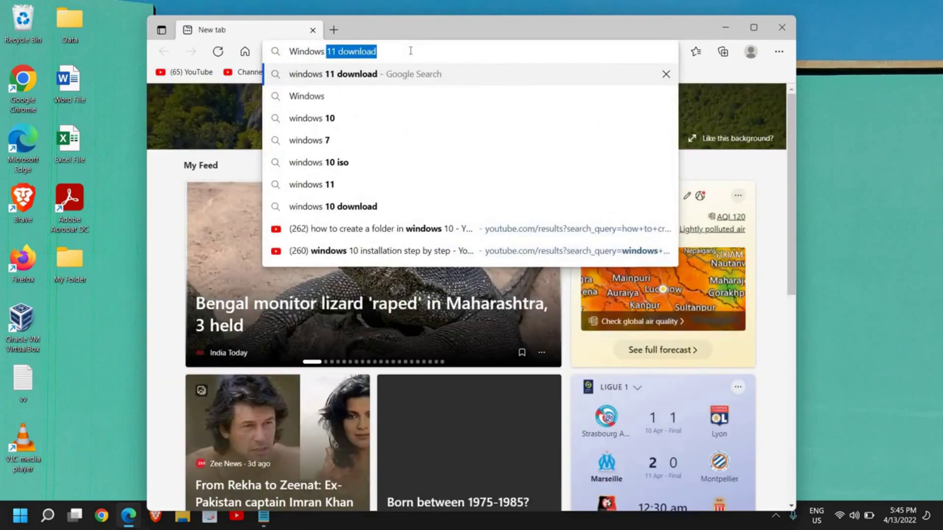
{"action": "key", "text": "End"}
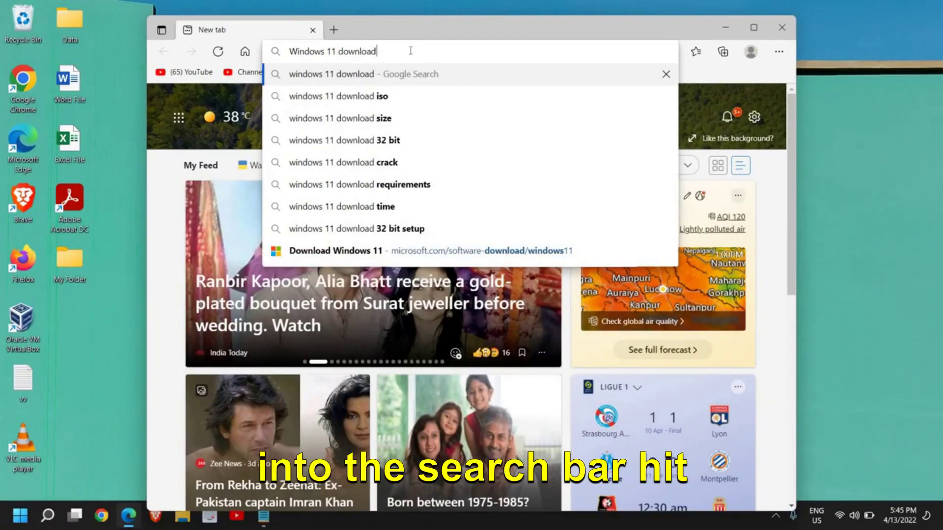
{"action": "key", "text": "Return"}
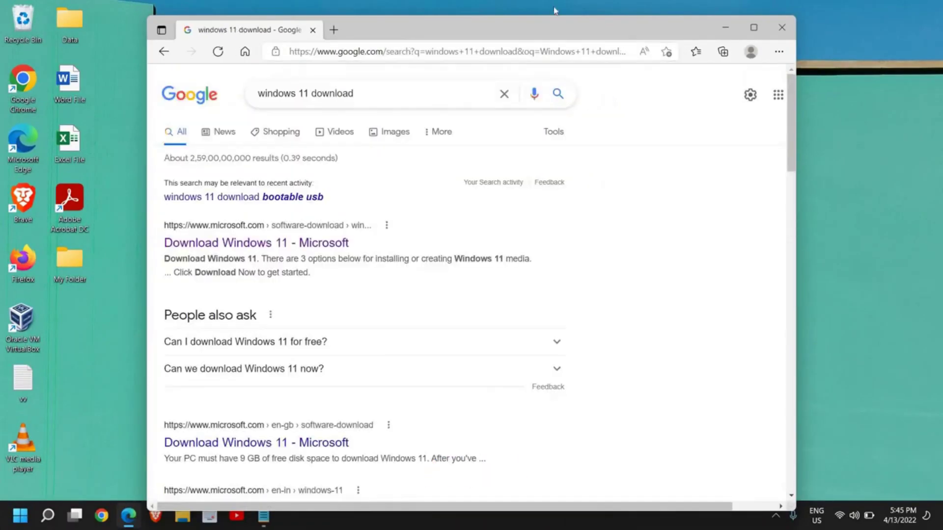
{"action": "left_click", "coordinate": [754, 27]}
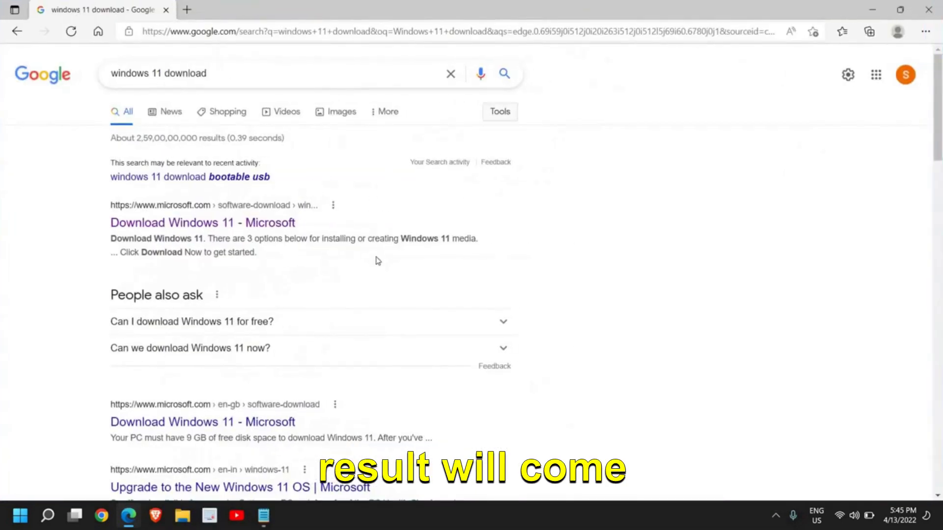
{"action": "left_click", "coordinate": [167, 224]}
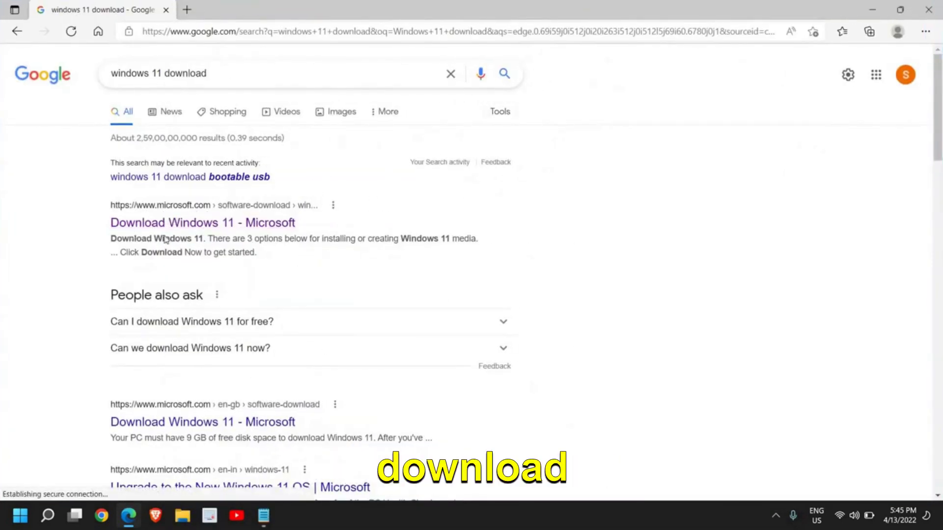
- Open Microsoft's Download Windows 11 page and look over the Installation Assistant, Media and ISO options
{"action": "left_click", "coordinate": [220, 225]}
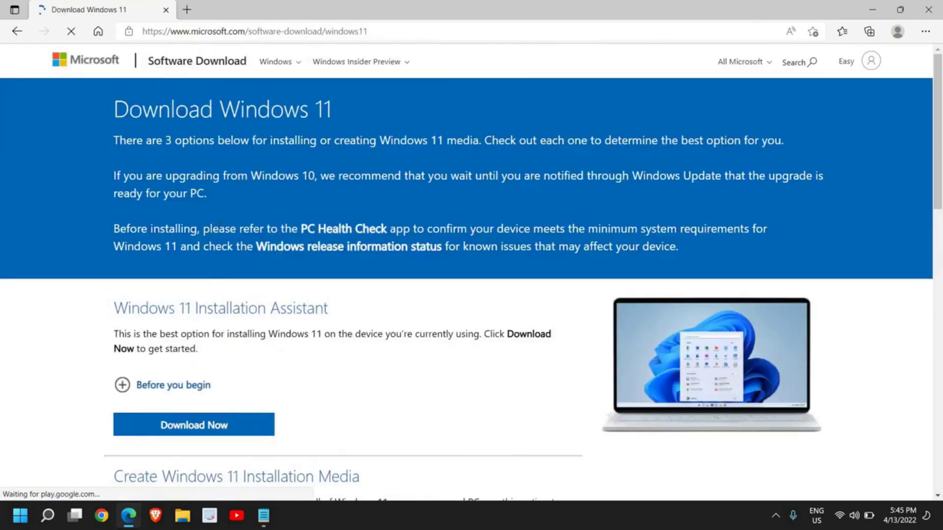
{"action": "scroll", "coordinate": [235, 217], "scroll_direction": "down", "scroll_amount": 3}
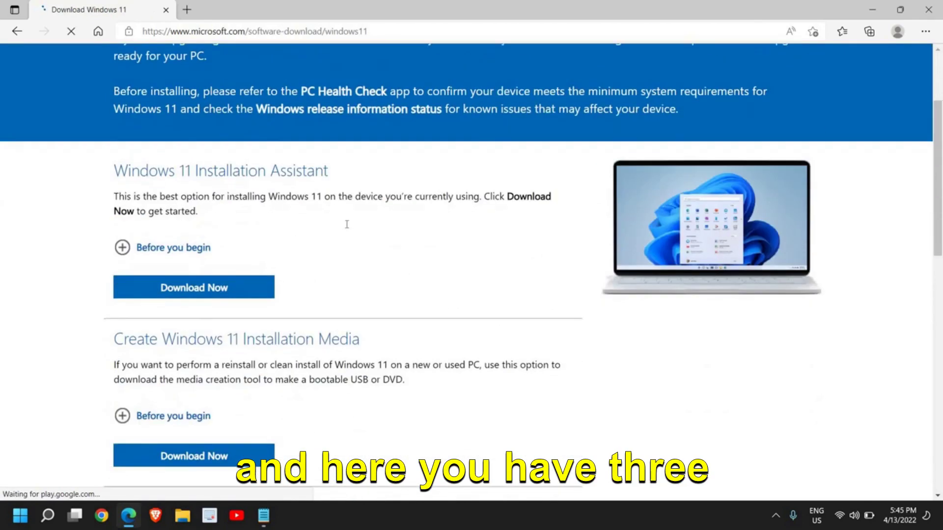
{"action": "scroll", "coordinate": [347, 228], "scroll_direction": "down", "scroll_amount": 1}
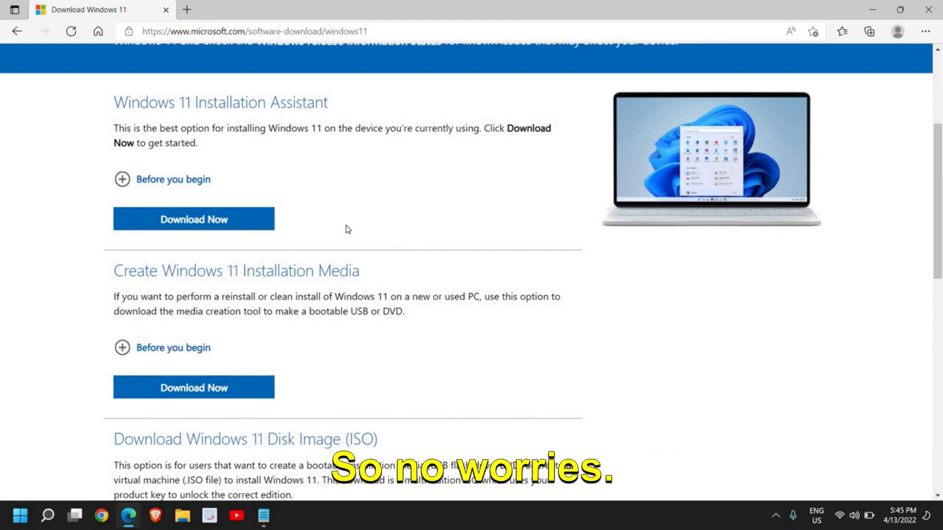
{"action": "scroll", "coordinate": [389, 246], "scroll_direction": "up", "scroll_amount": 3}
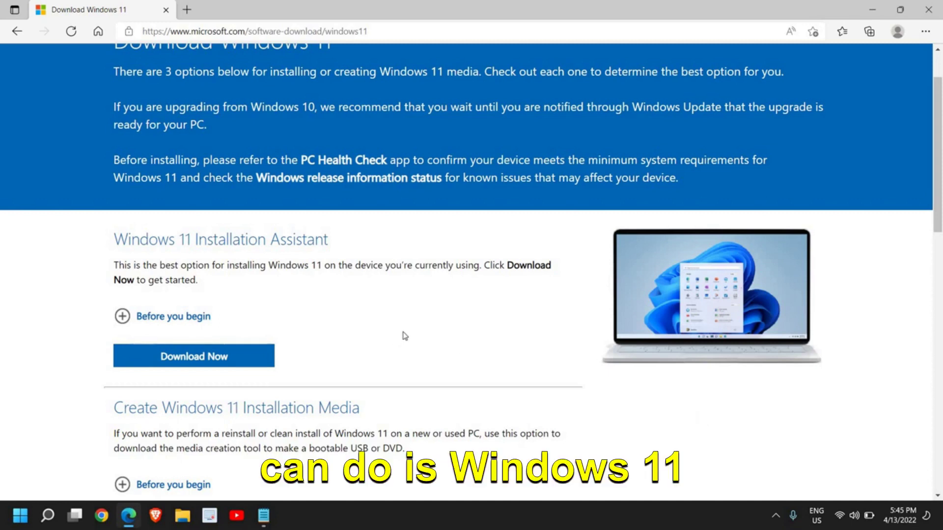
- Download Windows11InstallationAssistant.exe and confirm it in Edge's downloads list
{"action": "left_click", "coordinate": [229, 358]}
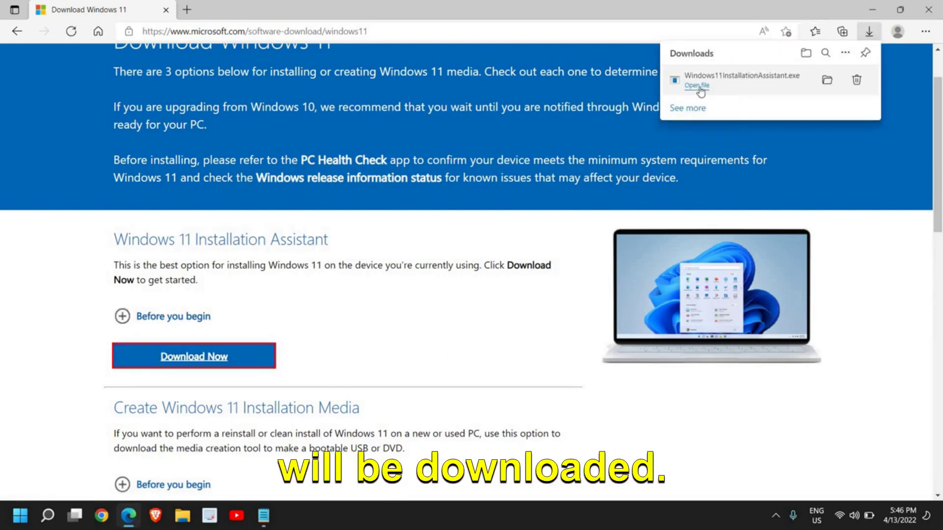
{"action": "left_click", "coordinate": [700, 86]}
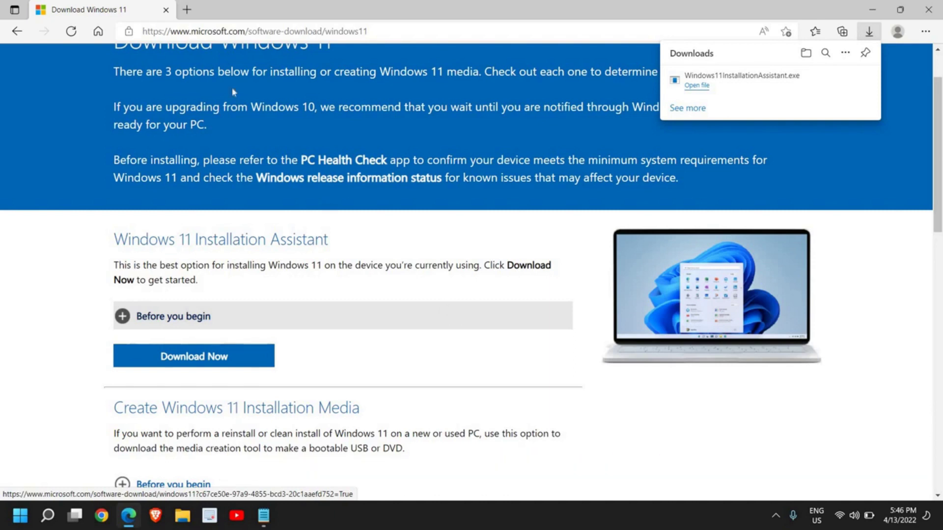
- Search Google for 'rufus' in a new Edge tab and dismiss the suggestions list
{"action": "key", "text": "ctrl+t"}
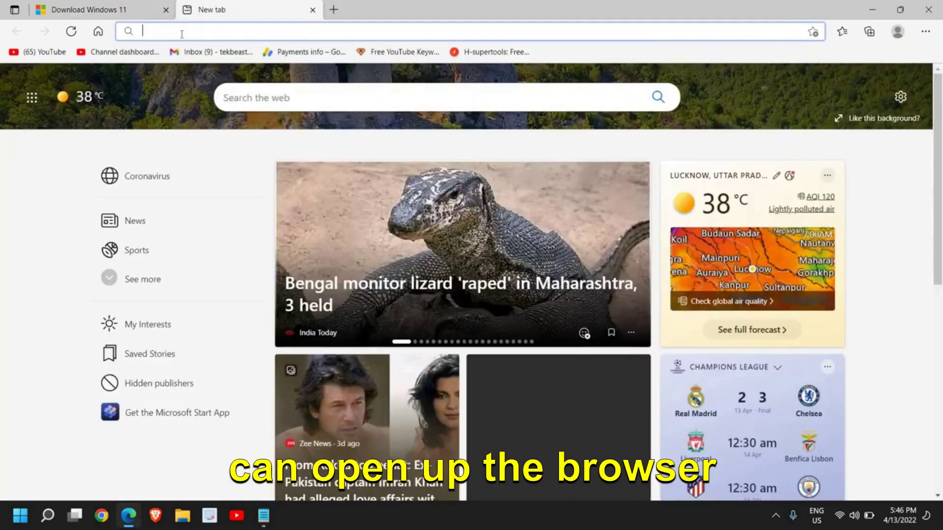
{"action": "type", "text": "rufus"}
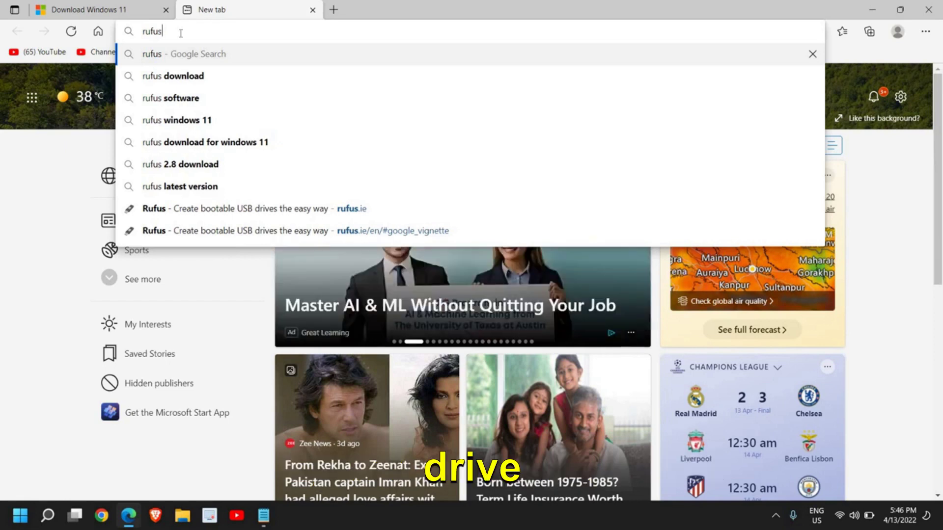
{"action": "key", "text": "Return"}
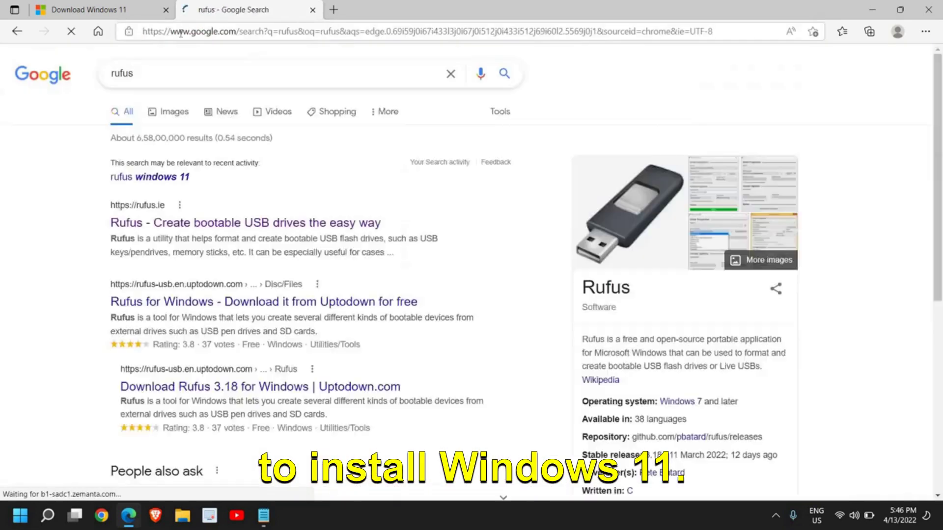
{"action": "left_click", "coordinate": [166, 80]}
{"action": "left_click", "coordinate": [15, 227]}
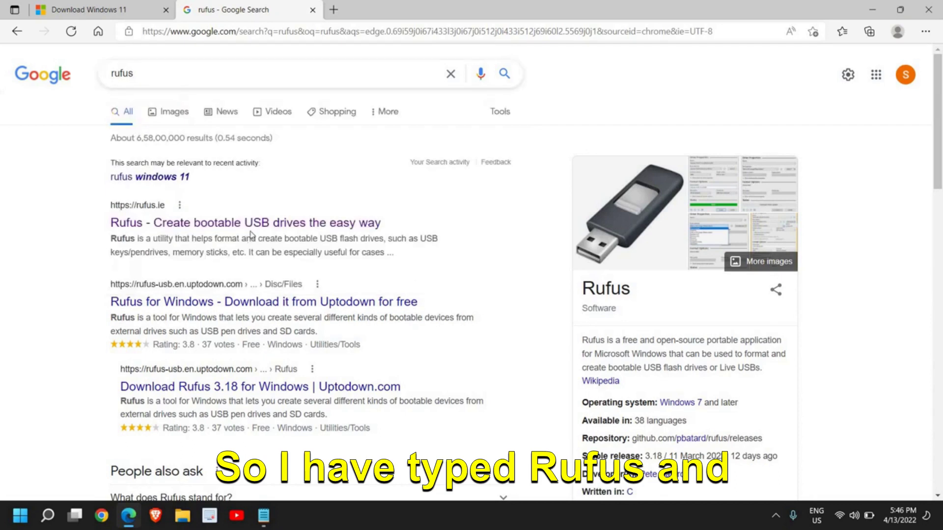
- Go to rufus.ie, find its Download section and download Rufus 3.18
{"action": "left_click", "coordinate": [195, 225]}
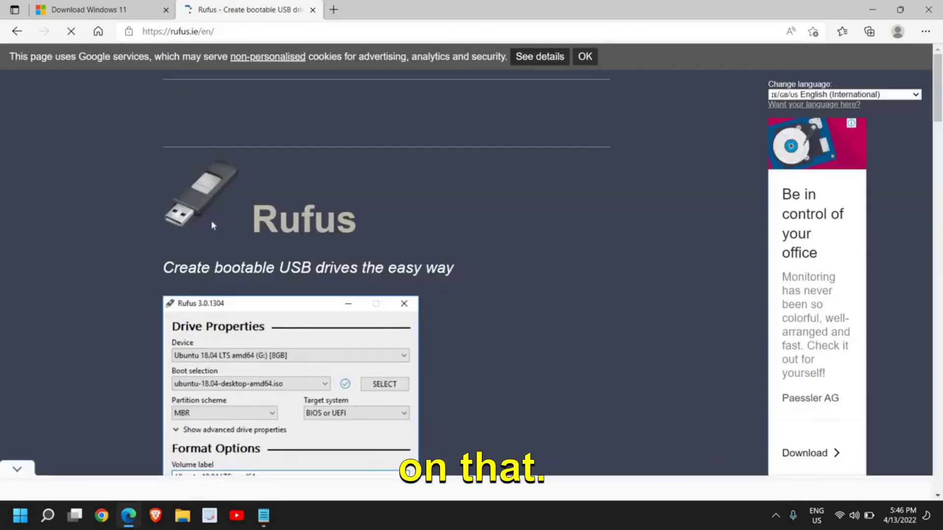
{"action": "scroll", "coordinate": [213, 225], "scroll_direction": "down", "scroll_amount": 5}
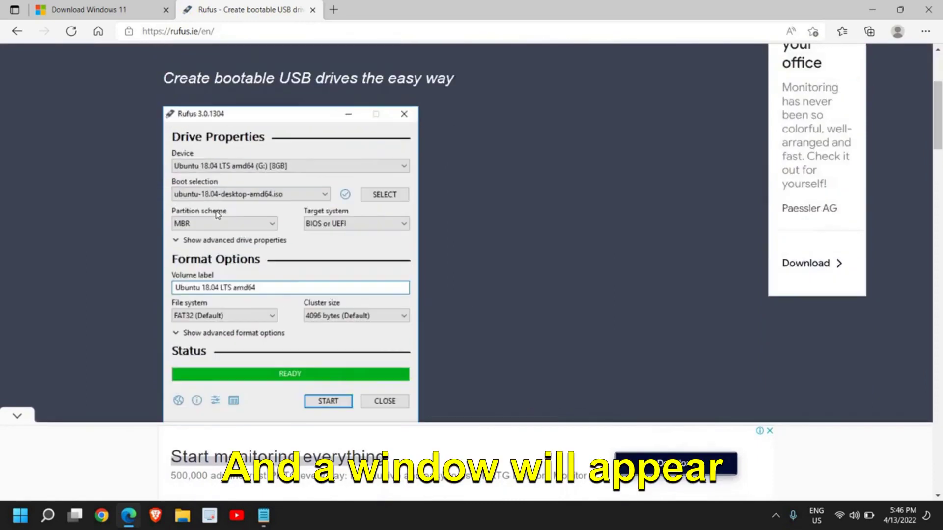
{"action": "scroll", "coordinate": [218, 215], "scroll_direction": "up", "scroll_amount": 1}
{"action": "scroll", "coordinate": [246, 216], "scroll_direction": "down", "scroll_amount": 10}
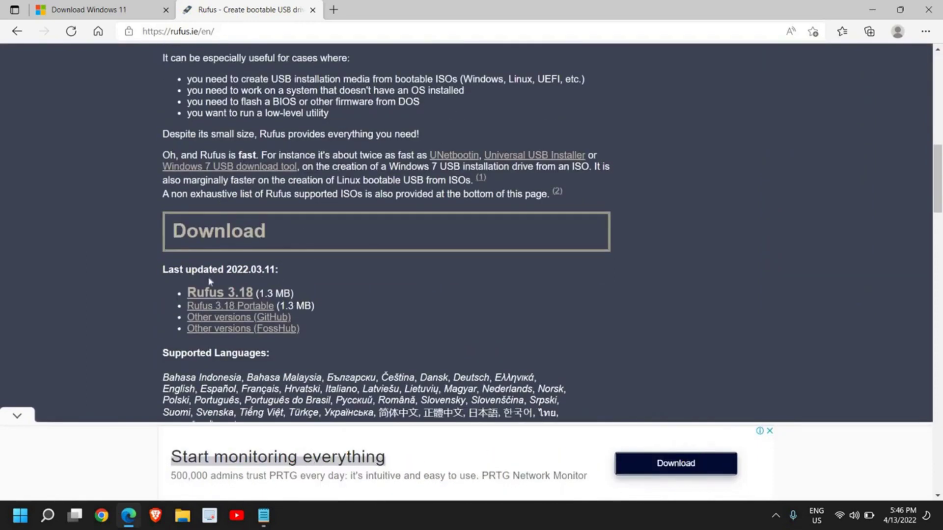
{"action": "left_click", "coordinate": [236, 297]}
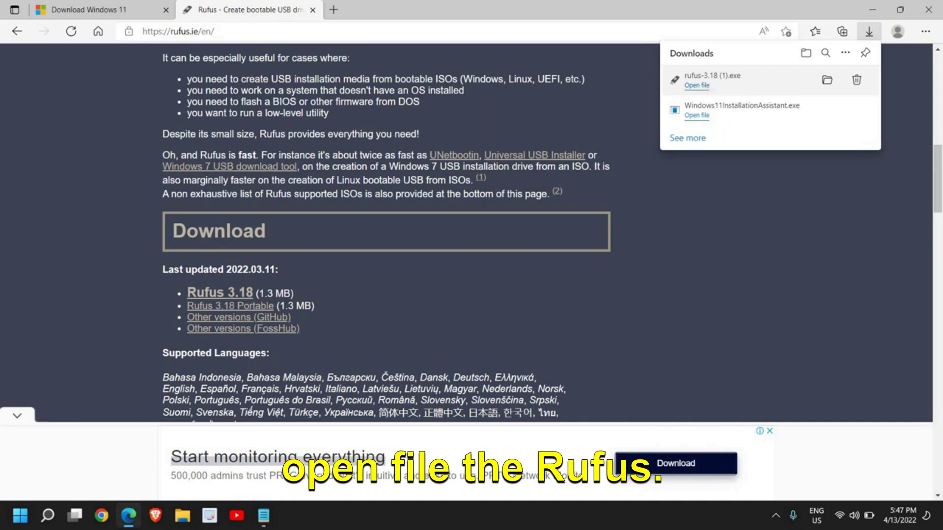
- Launch the downloaded Rufus and keep NO_LABEL (E:) [32 GB] as the device
{"action": "left_click", "coordinate": [697, 85]}
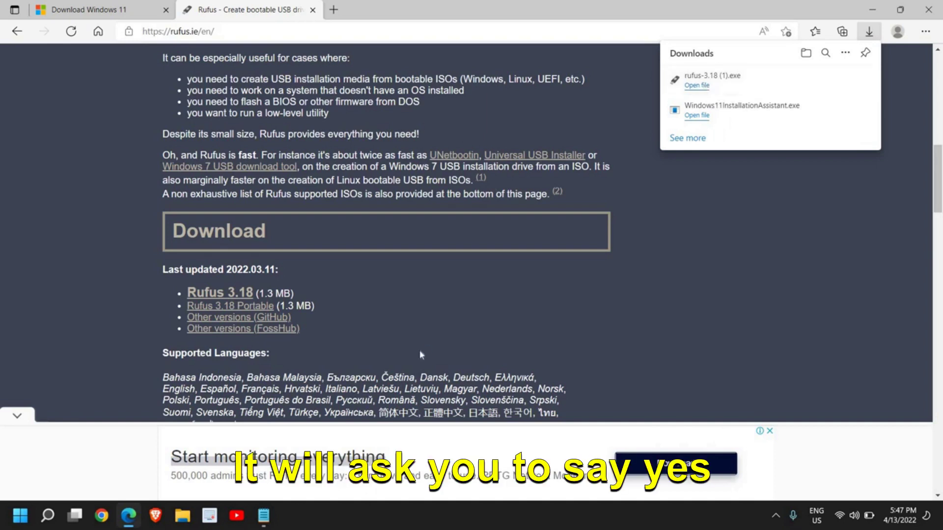
{"action": "left_click", "coordinate": [872, 10]}
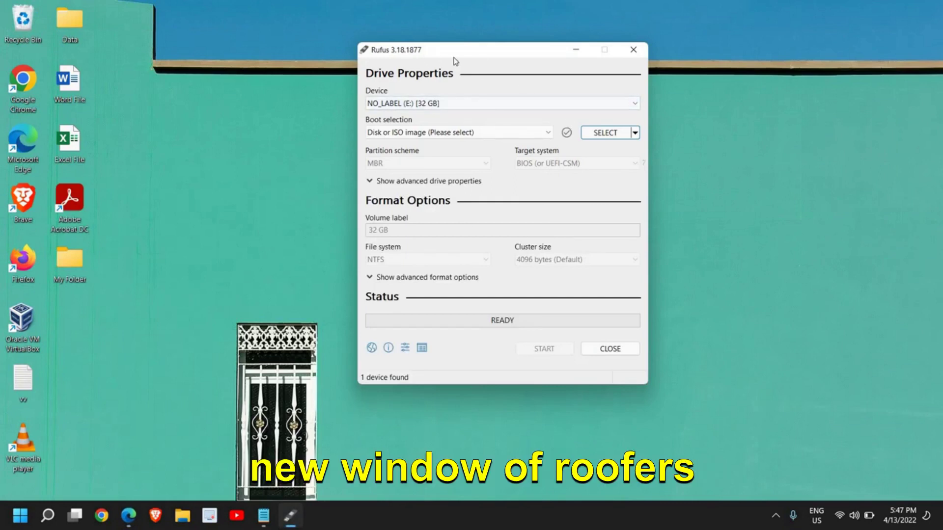
{"action": "left_click", "coordinate": [511, 103]}
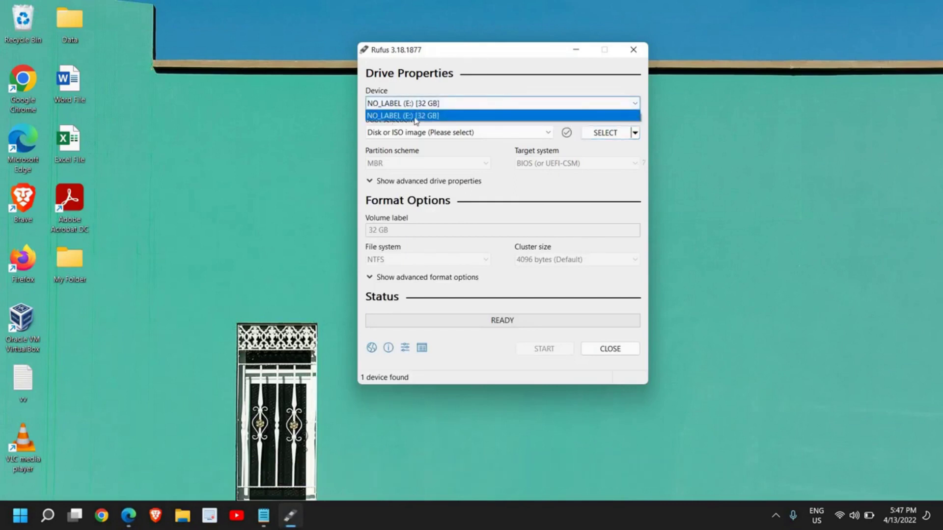
{"action": "left_click", "coordinate": [393, 116]}
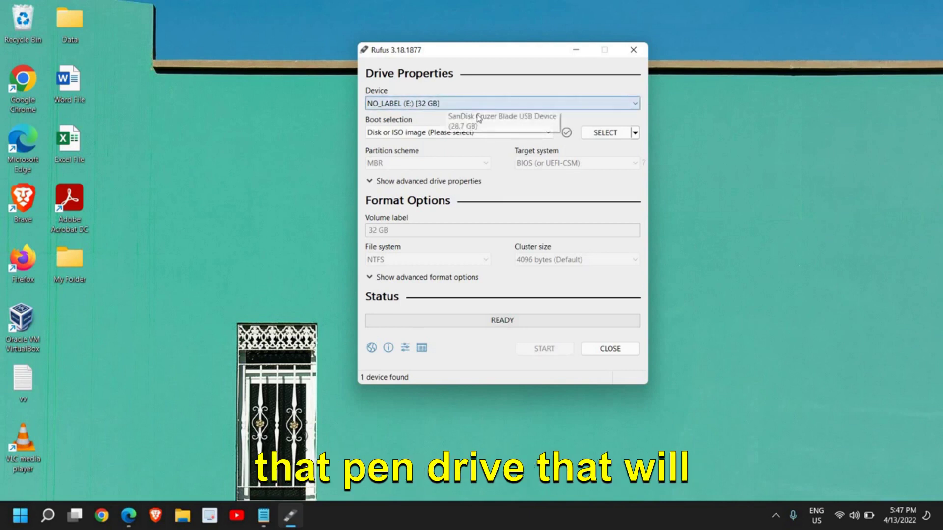
- Keep Disk or ISO image as the boot selection and return to Edge
{"action": "left_click", "coordinate": [470, 133]}
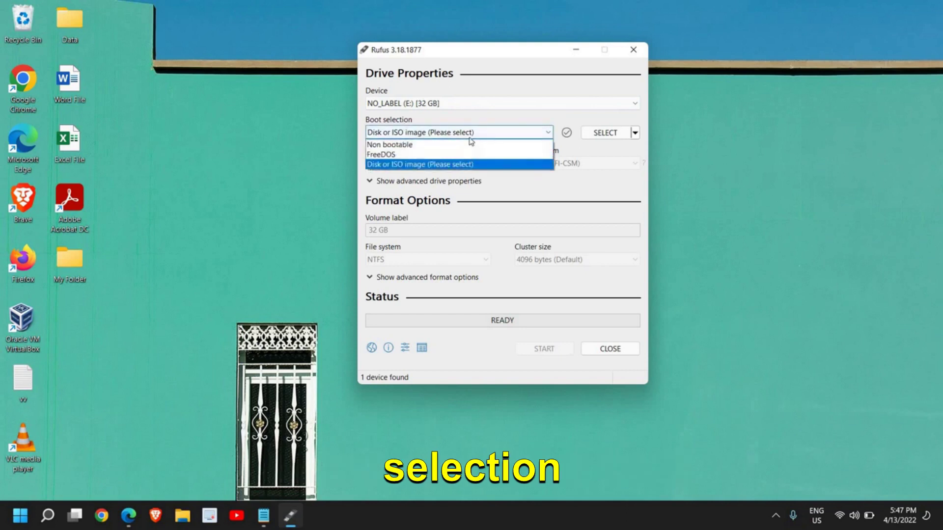
{"action": "left_click", "coordinate": [466, 132]}
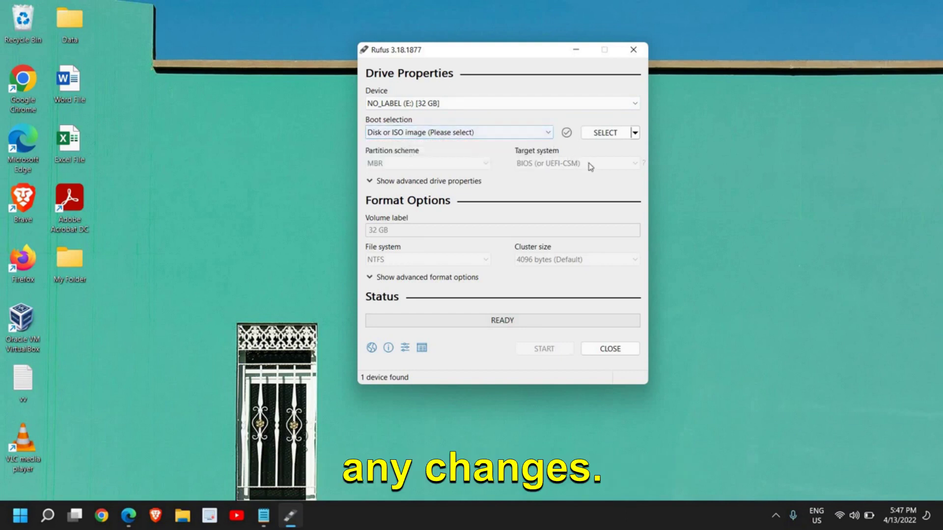
{"action": "left_click", "coordinate": [129, 515]}
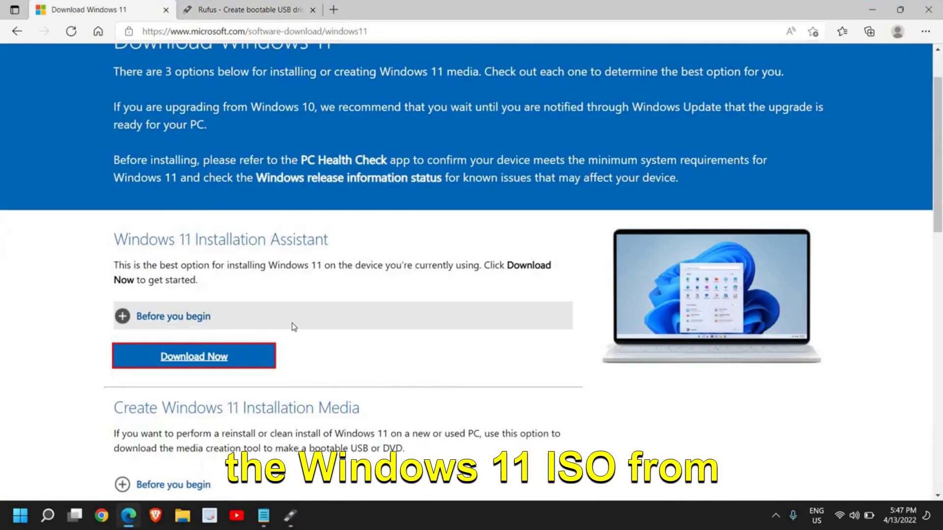
- Request the Windows 11 (multi-edition ISO) download with English (United States) as the language
{"action": "scroll", "coordinate": [294, 325], "scroll_direction": "down", "scroll_amount": 8}
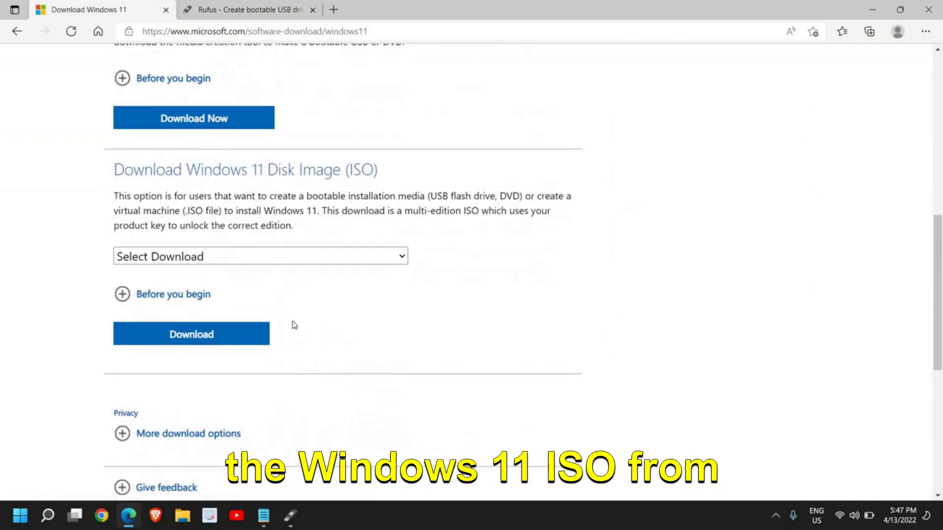
{"action": "scroll", "coordinate": [326, 320], "scroll_direction": "down", "scroll_amount": 3}
{"action": "scroll", "coordinate": [326, 314], "scroll_direction": "up", "scroll_amount": 4}
{"action": "scroll", "coordinate": [326, 312], "scroll_direction": "up", "scroll_amount": 4}
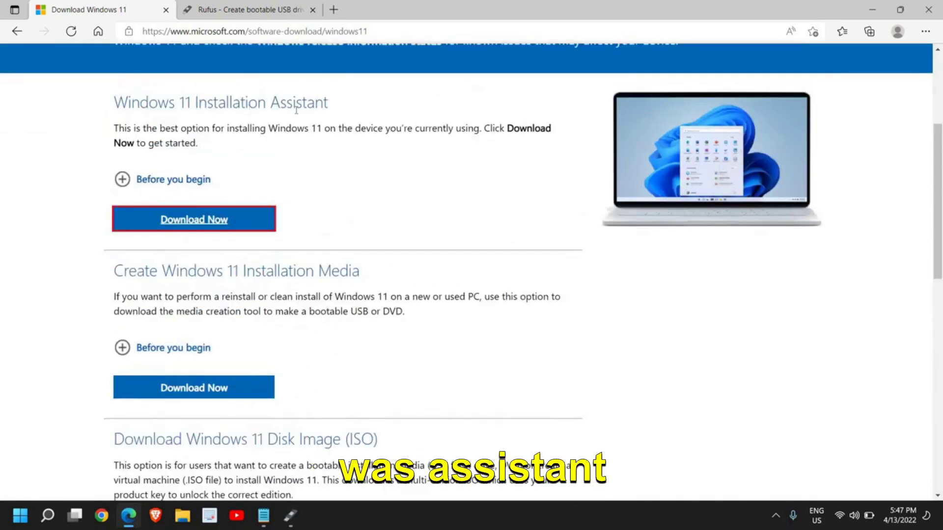
{"action": "scroll", "coordinate": [296, 109], "scroll_direction": "down", "scroll_amount": 5}
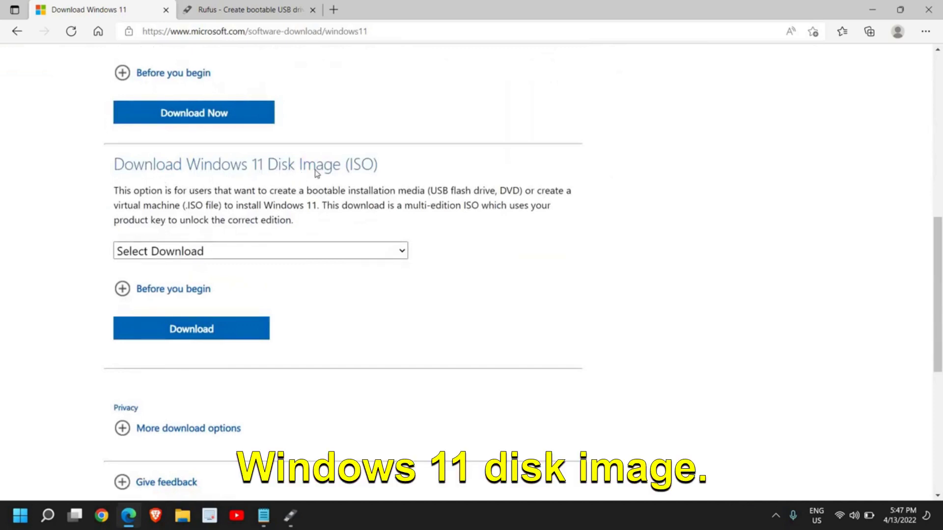
{"action": "left_click", "coordinate": [261, 250]}
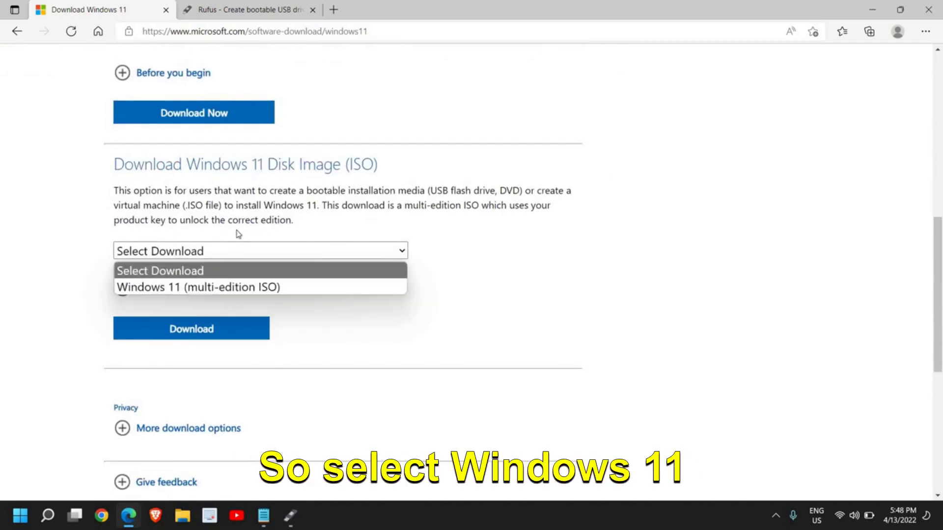
{"action": "left_click", "coordinate": [226, 286]}
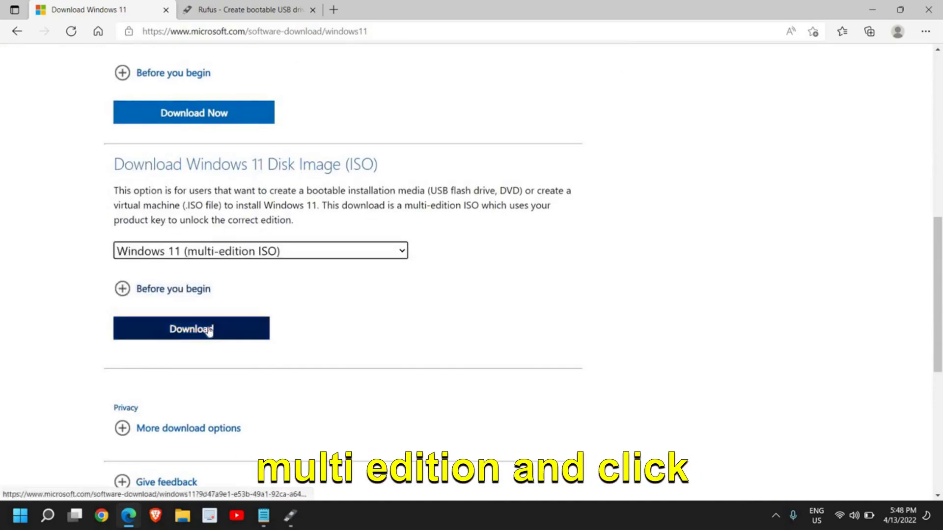
{"action": "left_click", "coordinate": [207, 330]}
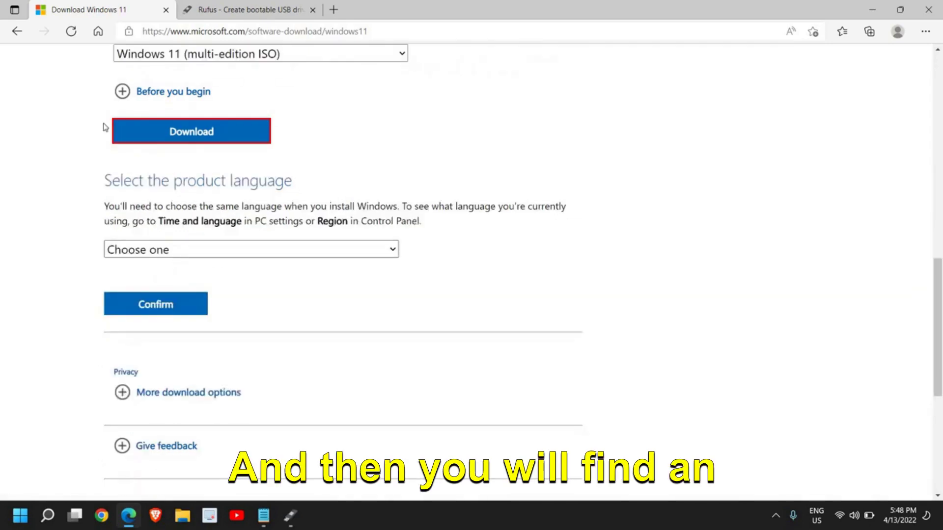
{"action": "left_click", "coordinate": [159, 250]}
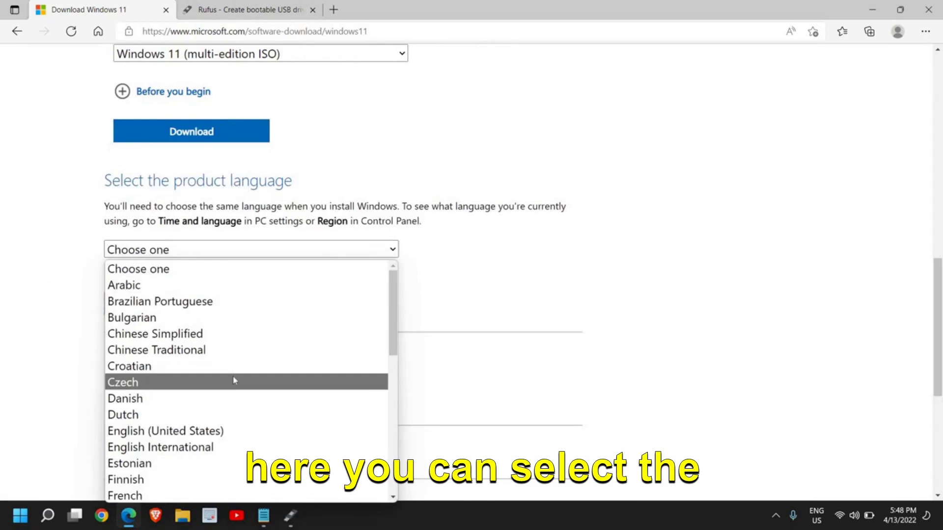
{"action": "left_click", "coordinate": [176, 432]}
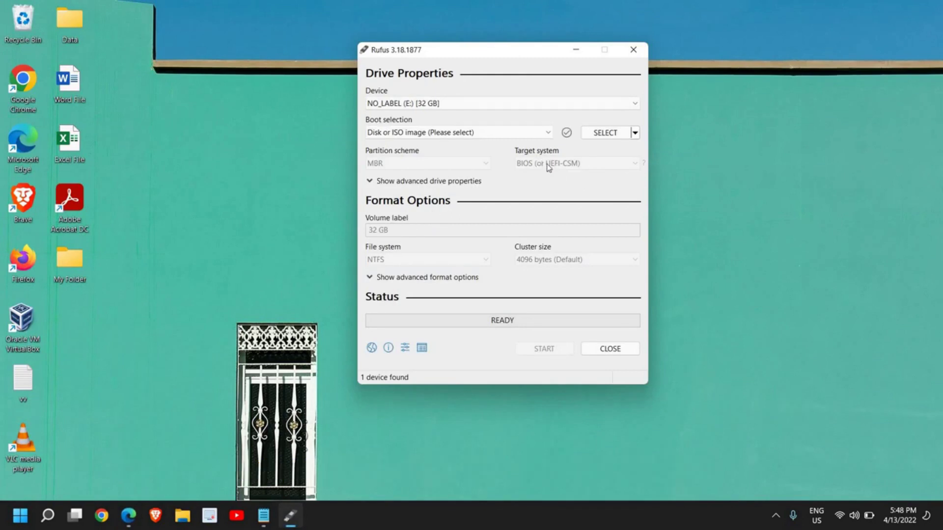
- Load Win11_English_x64.iso from Documents > ISO as Rufus's boot image
{"action": "left_click", "coordinate": [614, 138]}
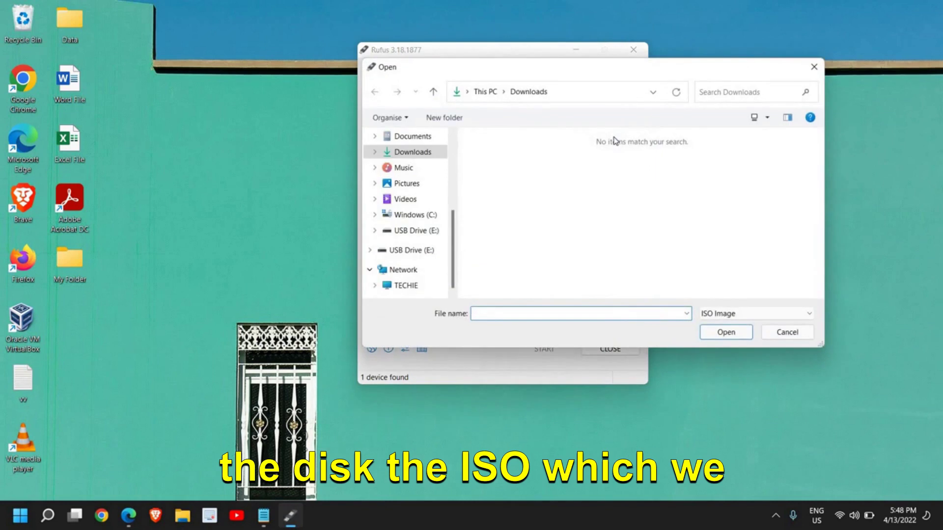
{"action": "left_click", "coordinate": [422, 137]}
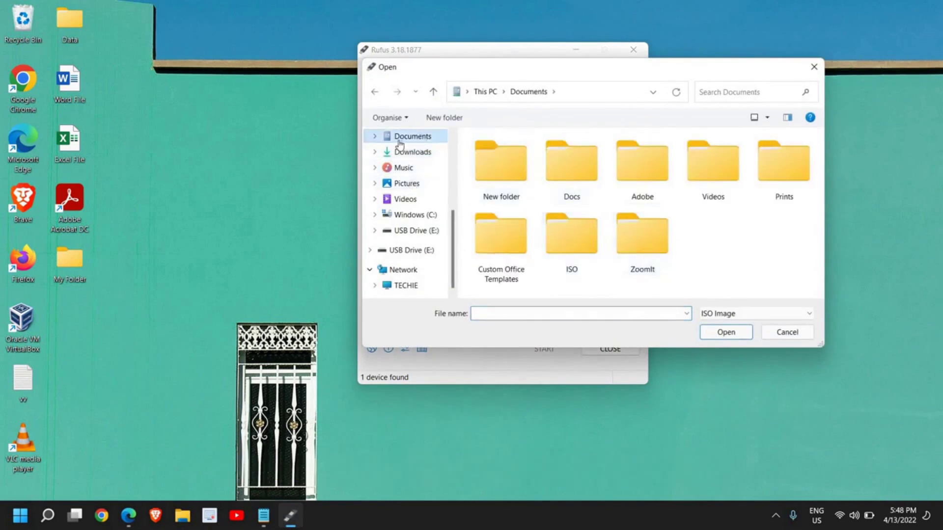
{"action": "double_click", "coordinate": [558, 257]}
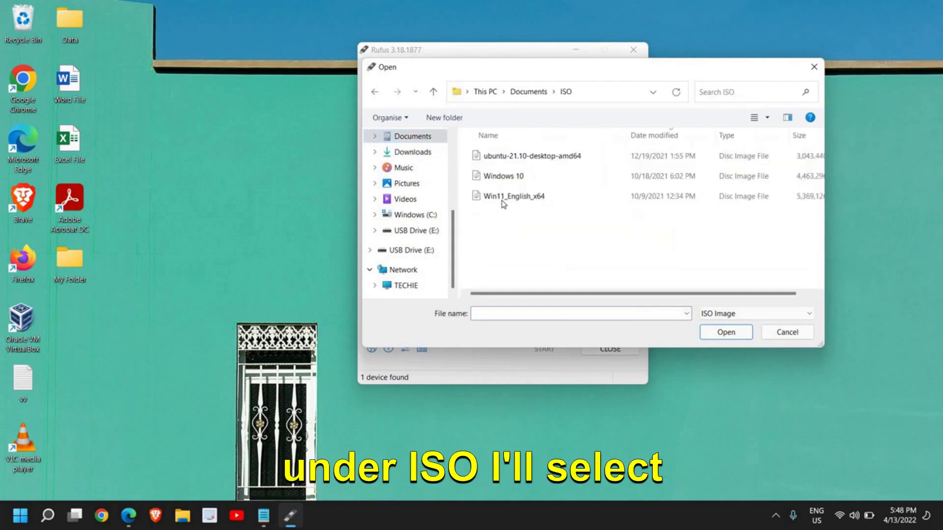
{"action": "left_click", "coordinate": [503, 201]}
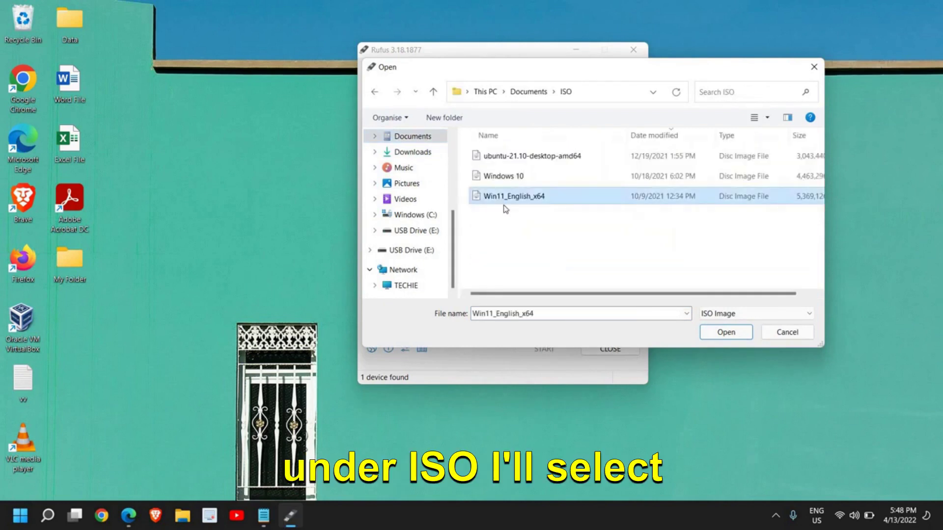
{"action": "left_click", "coordinate": [720, 338]}
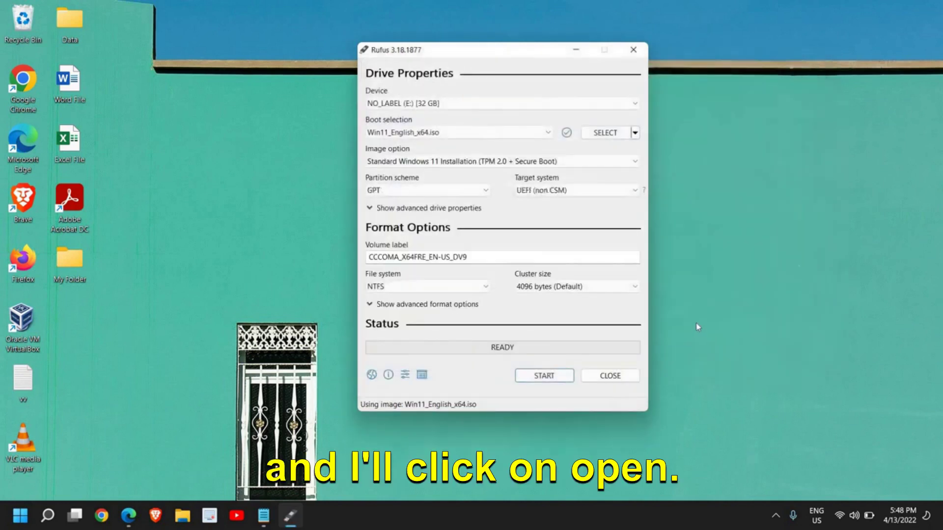
- Choose Extended Windows 11 Installation (no TPM / no Secure Boot) and keep GPT partitioning
{"action": "left_click", "coordinate": [419, 162]}
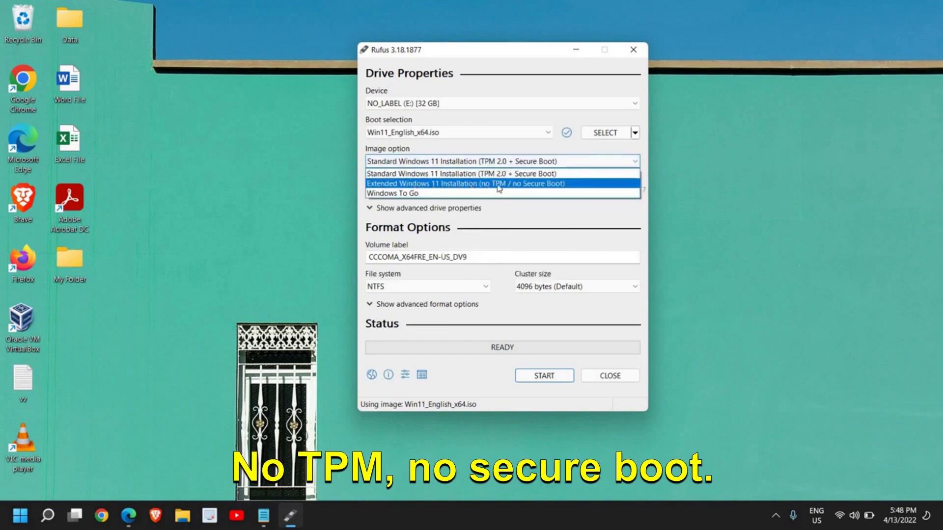
{"action": "left_click", "coordinate": [523, 185]}
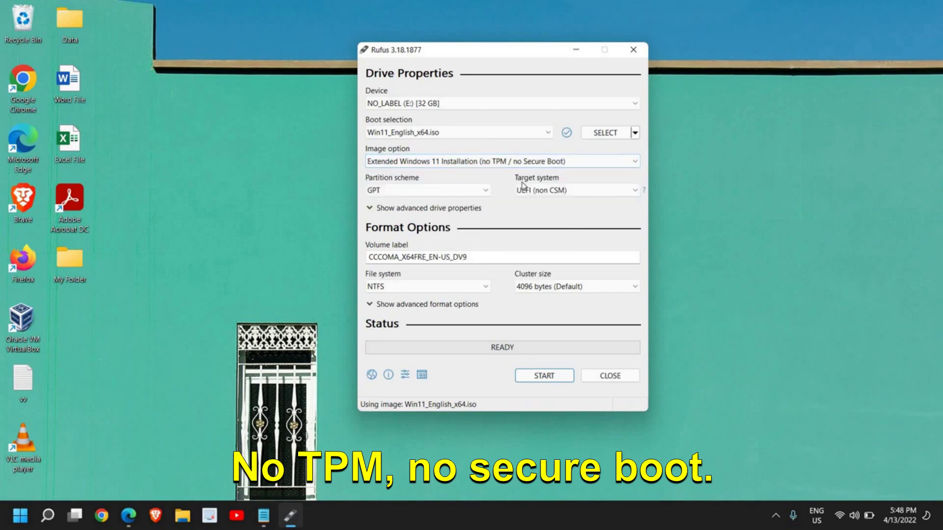
{"action": "left_click", "coordinate": [445, 193]}
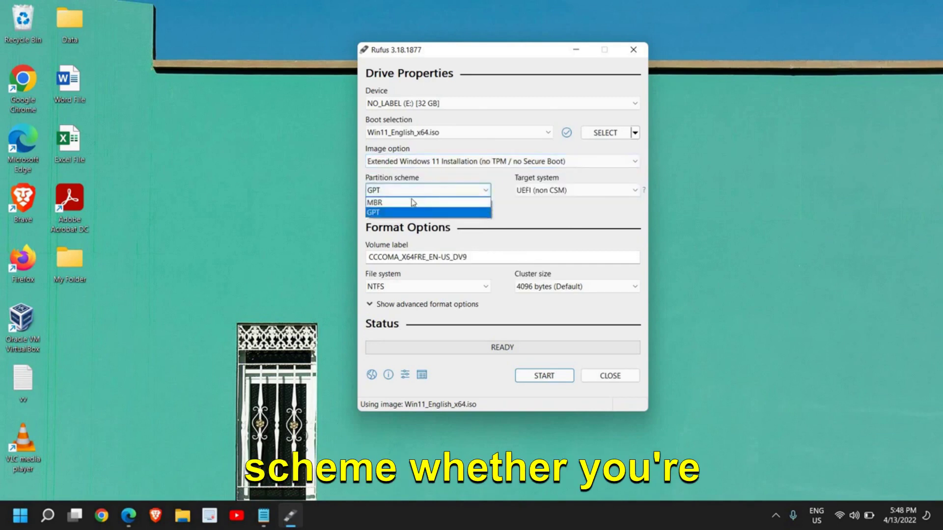
{"action": "left_click", "coordinate": [379, 213]}
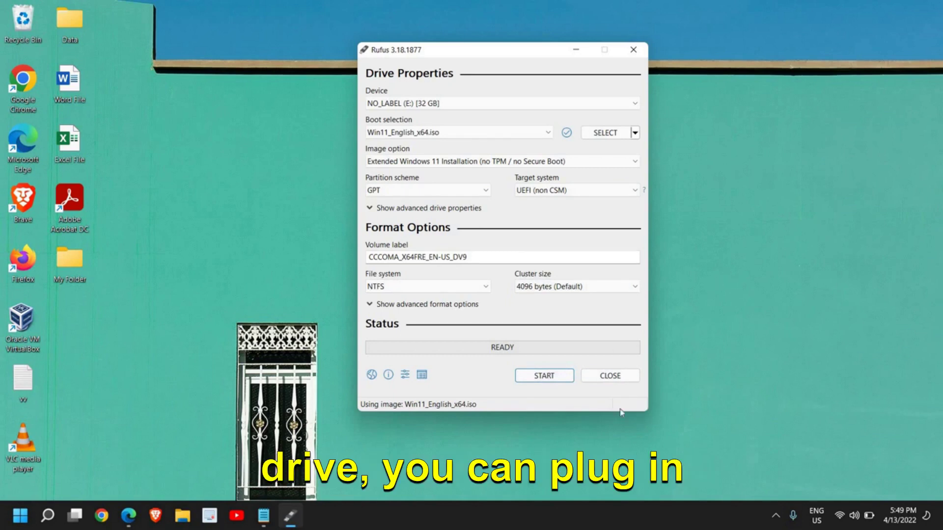
- Close the Rufus window with its CLOSE button
{"action": "left_click", "coordinate": [604, 381]}
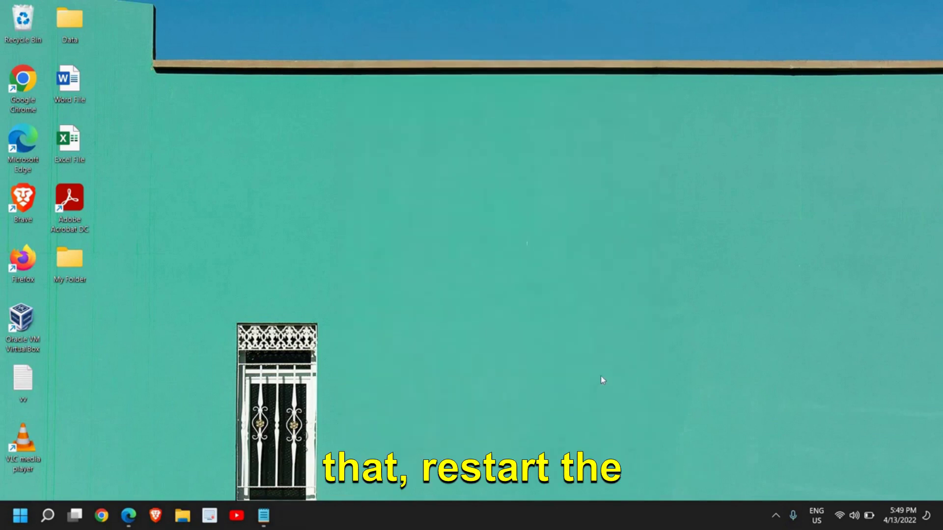